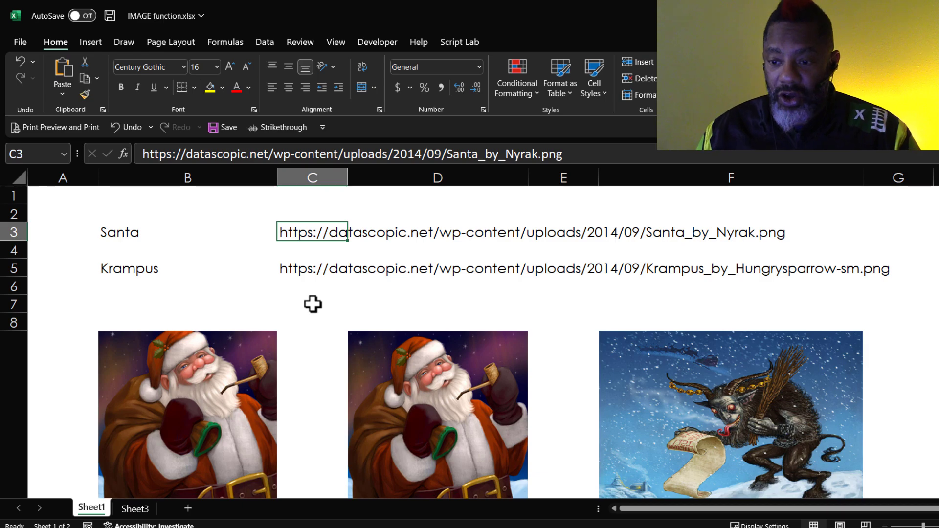
Step: Start an IMAGE formula in cell F12 with the Santa picture URL in C3 as its source
scroll(316, 303, "down", 3)
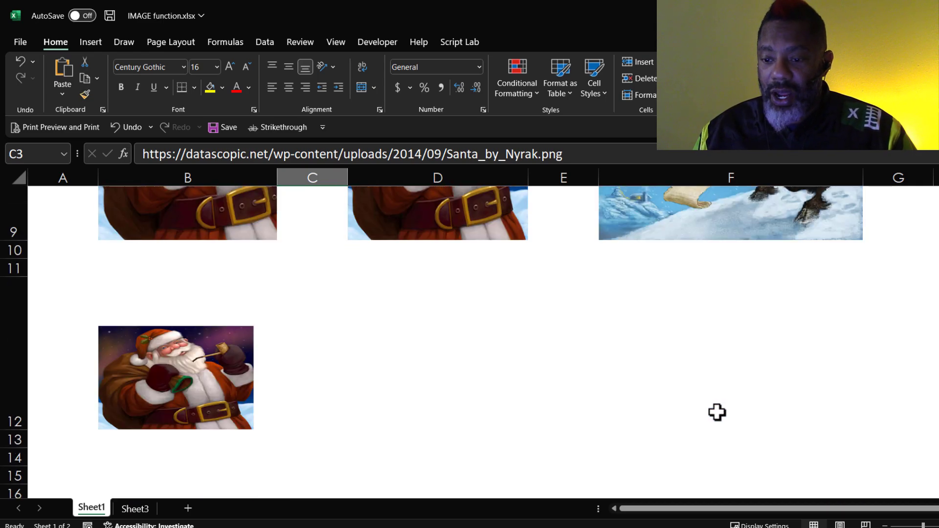
left_click(630, 318)
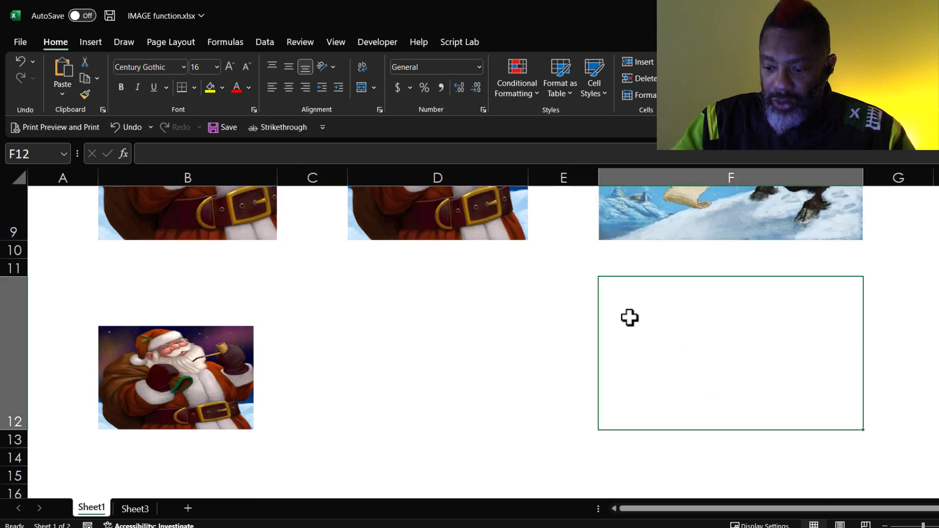
type("=i")
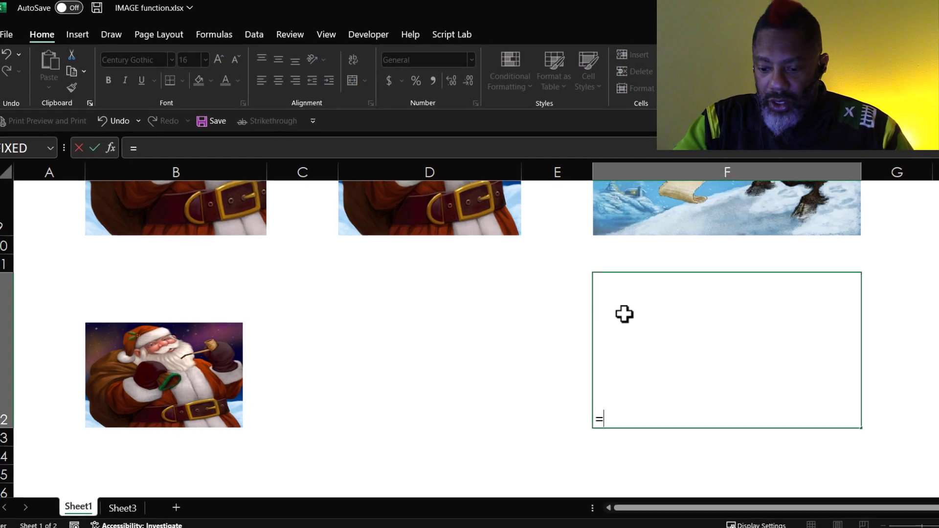
type("mage ")
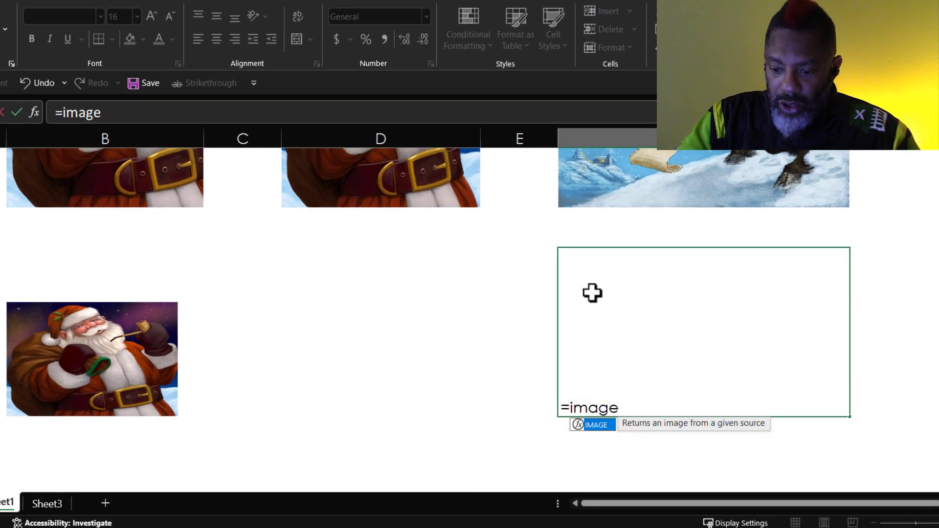
type("(")
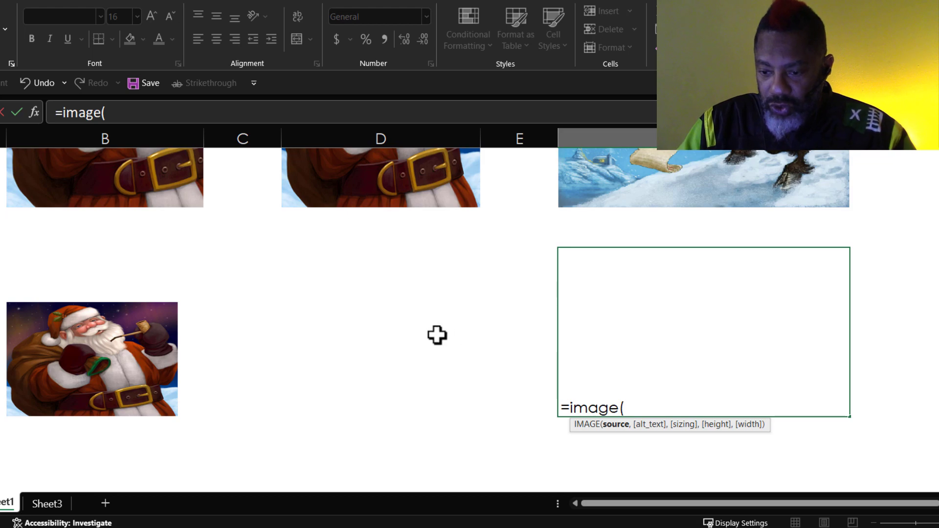
scroll(436, 334, "up", 1)
scroll(436, 334, "up", 3)
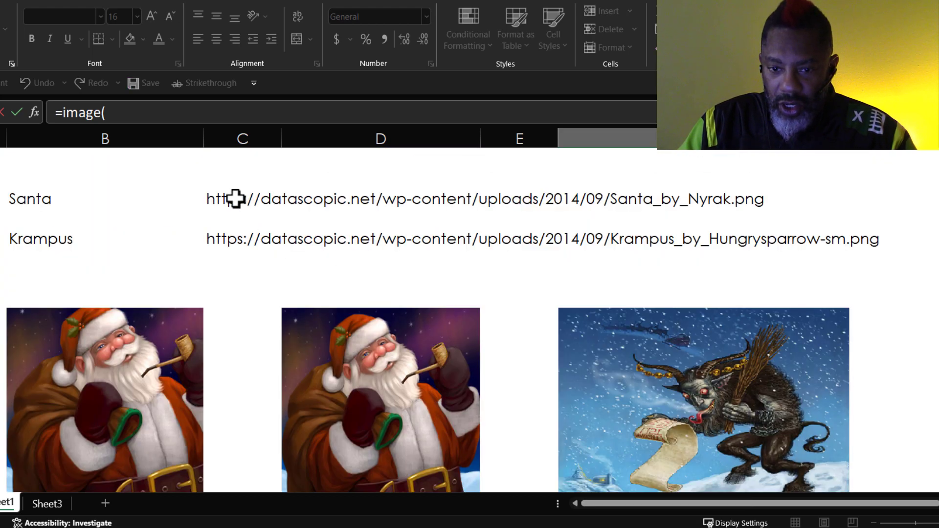
left_click(234, 198)
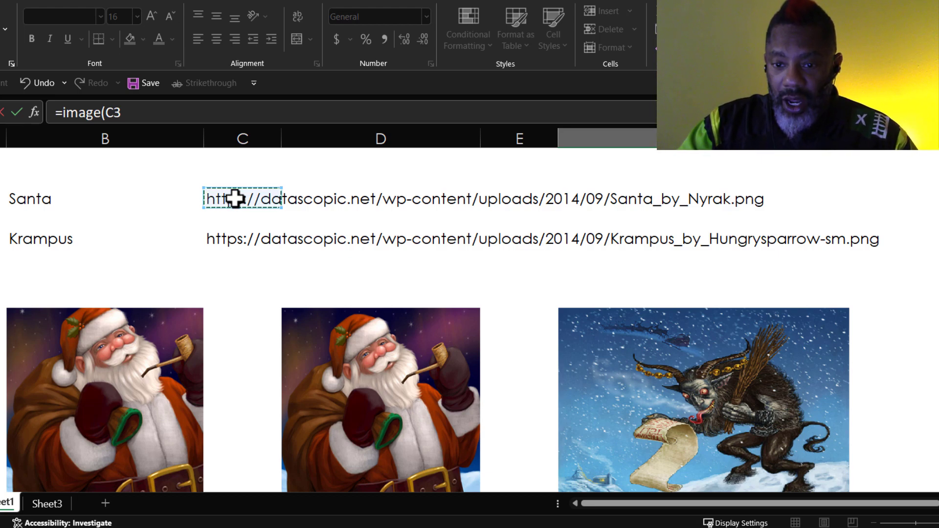
Step: Add B3 as the alt text and 0 (Fit cell) as the sizing, and complete the IMAGE formula
type(",")
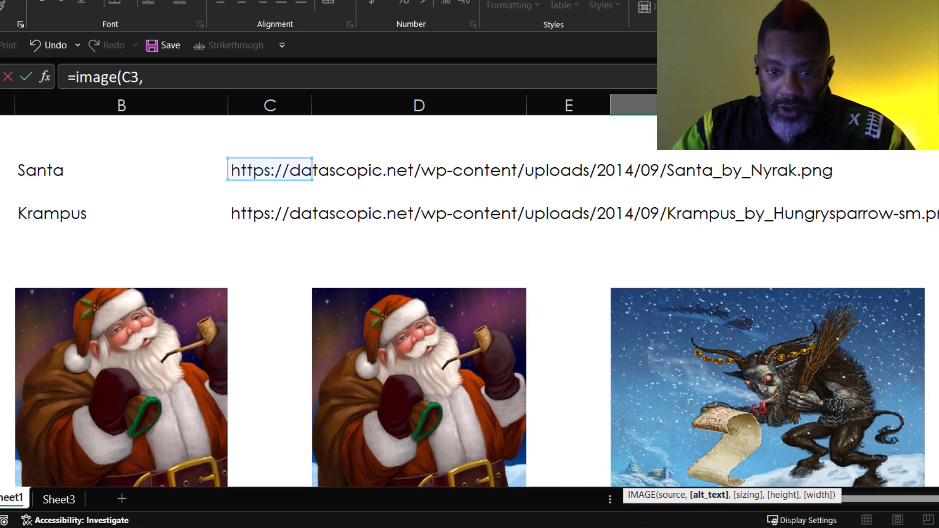
left_click(44, 171)
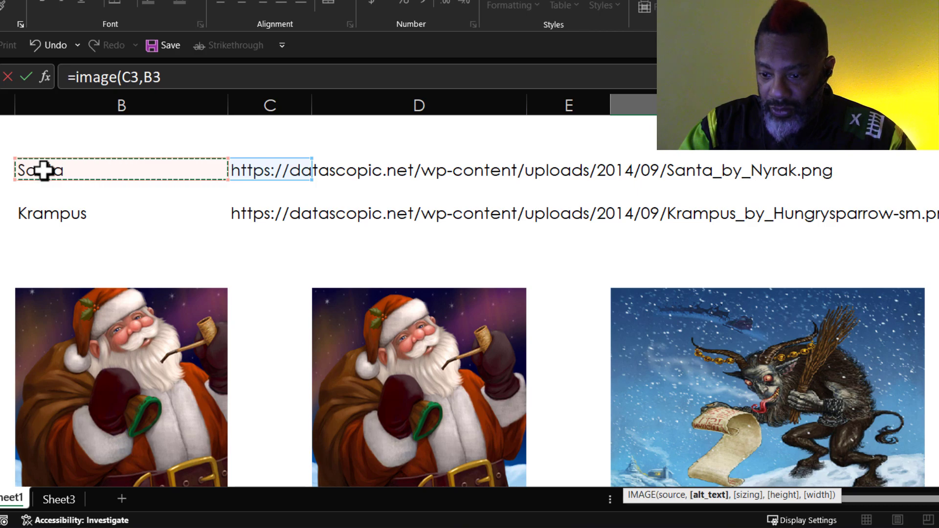
type(",")
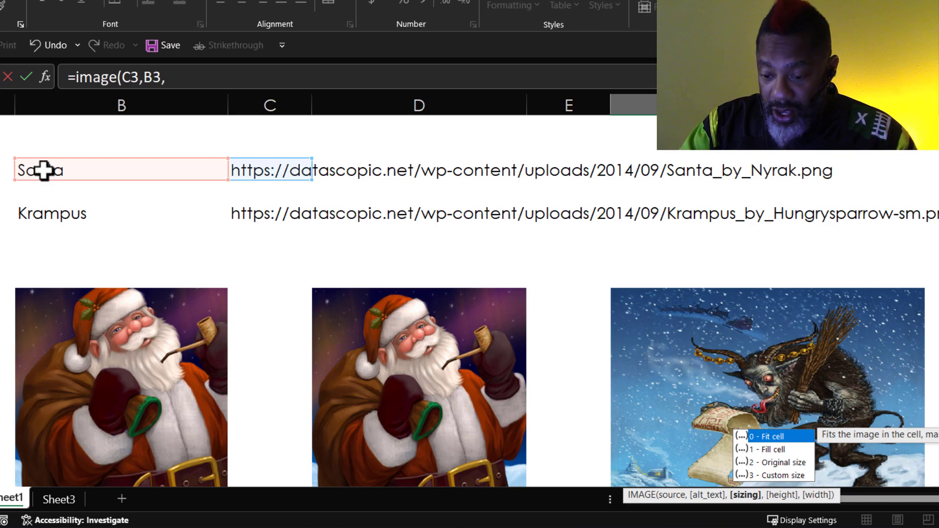
type("0")
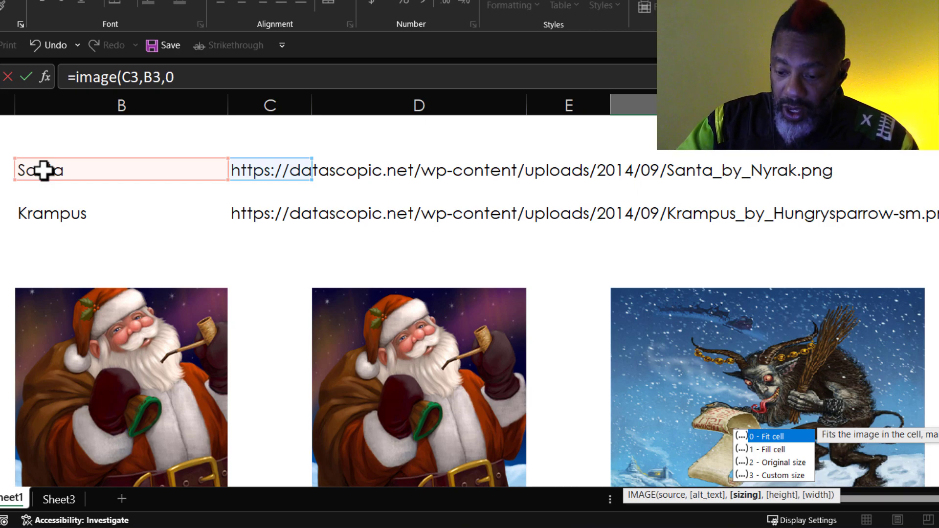
type(")")
key("Return")
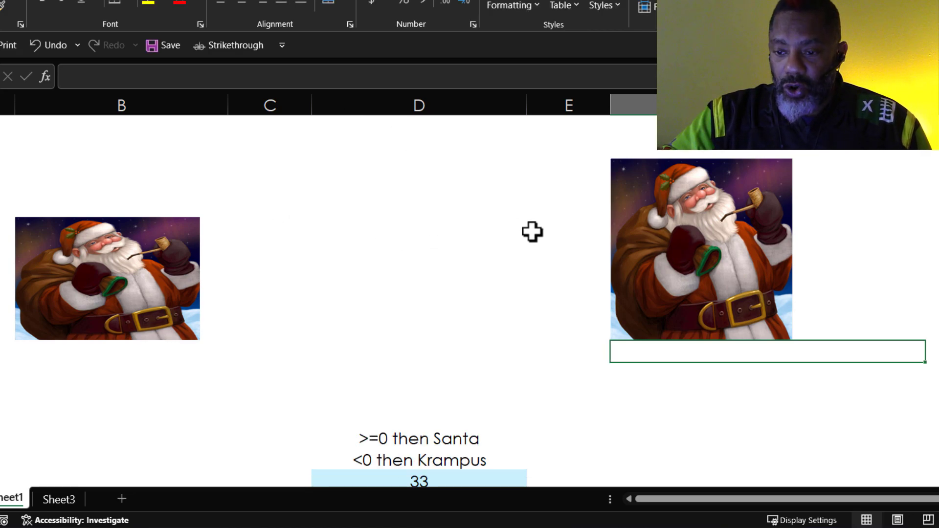
Step: Set the width to 420 in the custom-size IMAGE formula of the Santa picture in B9
mouse_move(729, 237)
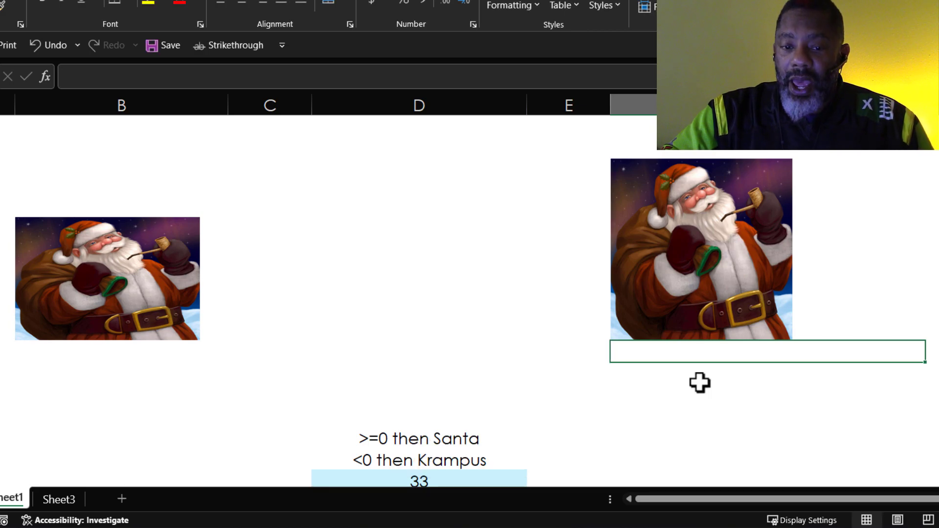
scroll(699, 382, "up", 3)
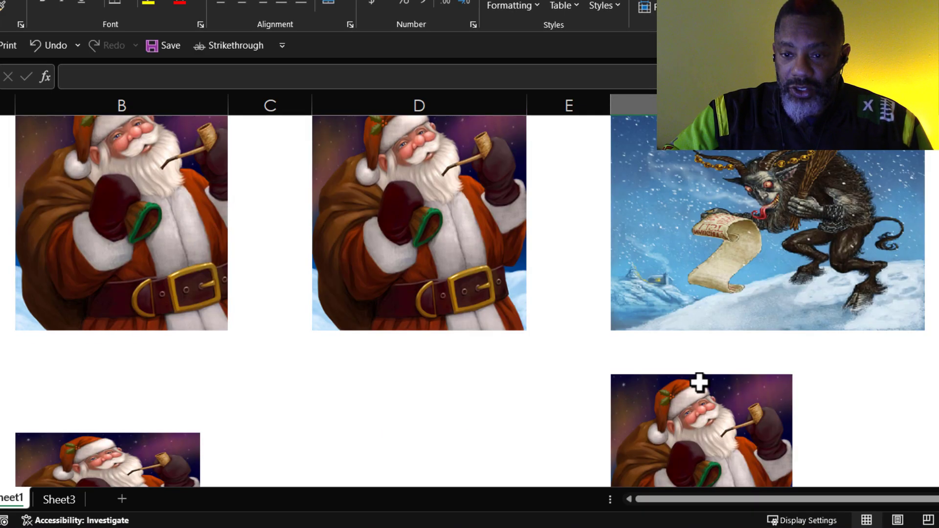
scroll(98, 409, "down", 1)
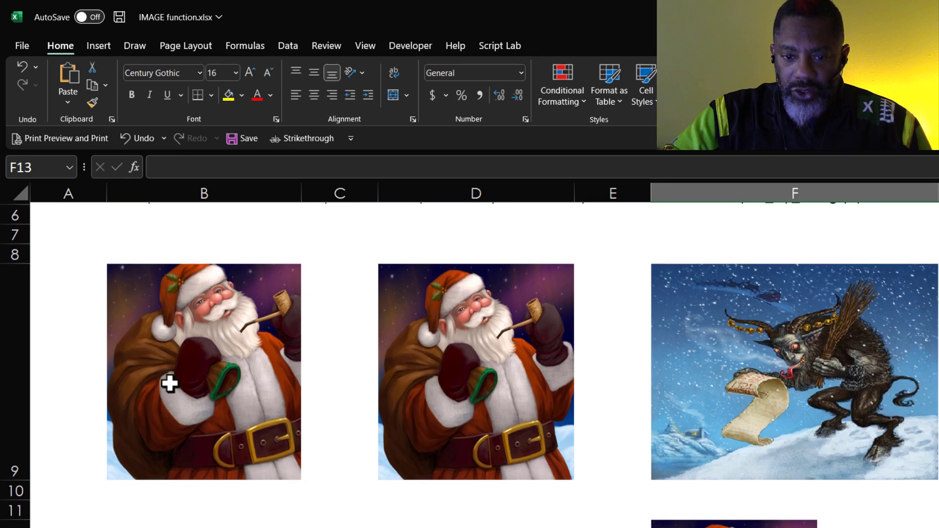
left_click(190, 365)
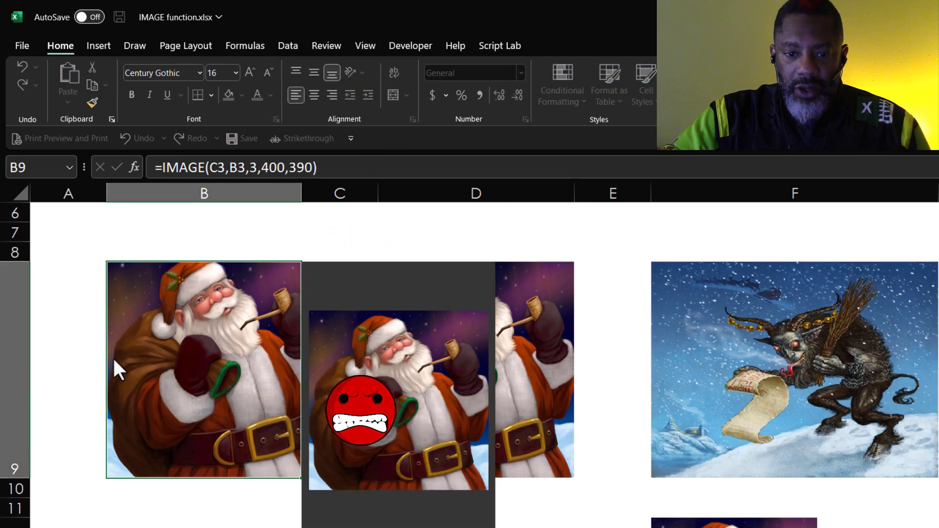
left_click(88, 360)
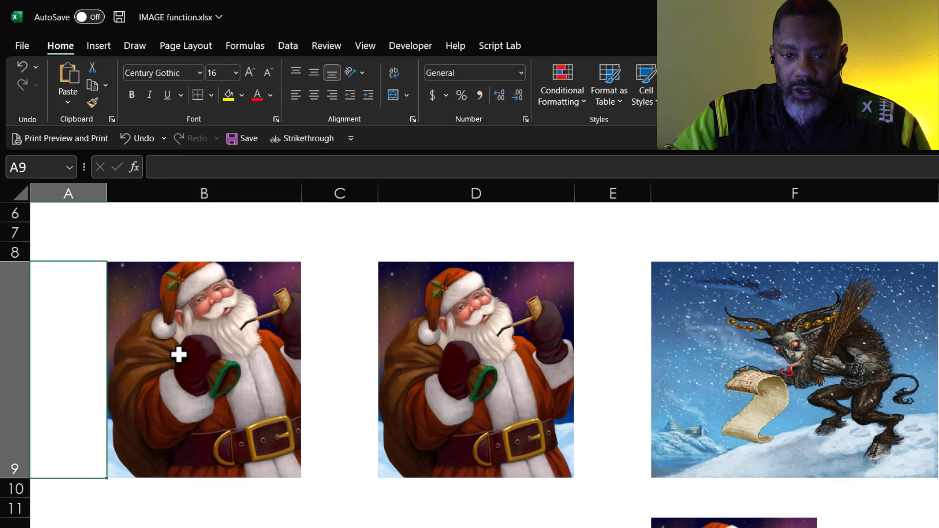
left_click(180, 320)
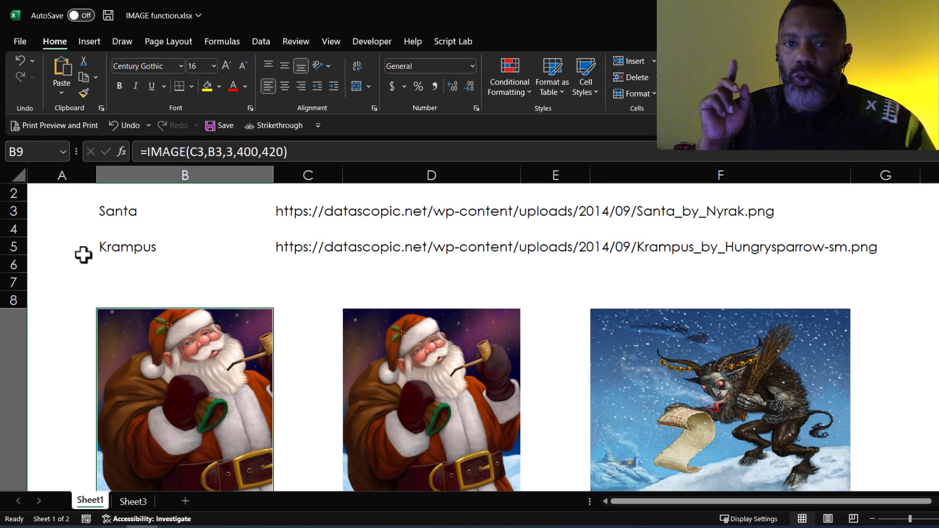
Step: Examine the contents of the Santa picture cell B12 and the conditional IMAGE formula in D21
scroll(83, 255, "down", 5)
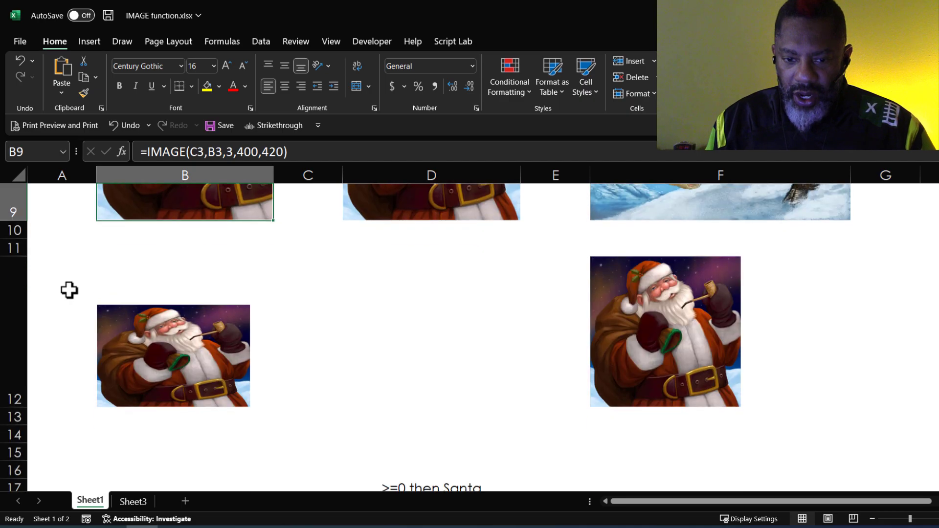
left_click(141, 326)
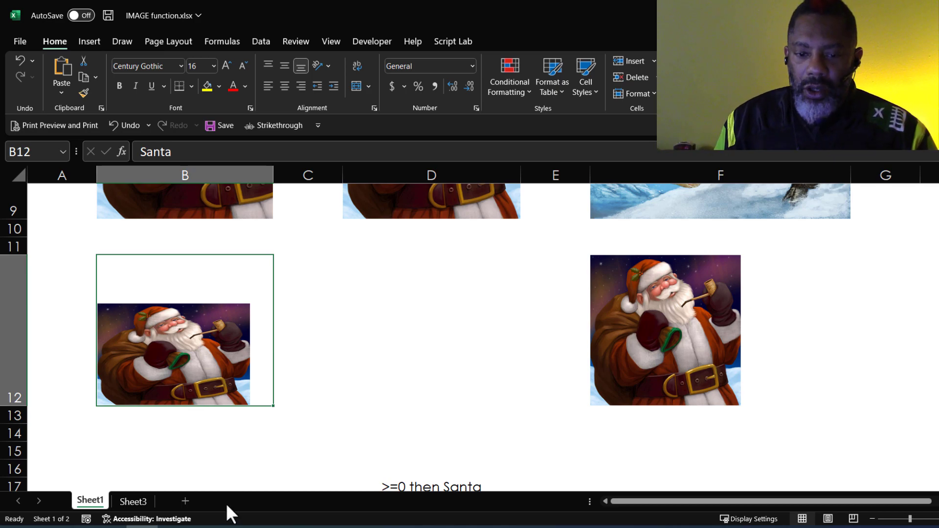
mouse_move(186, 353)
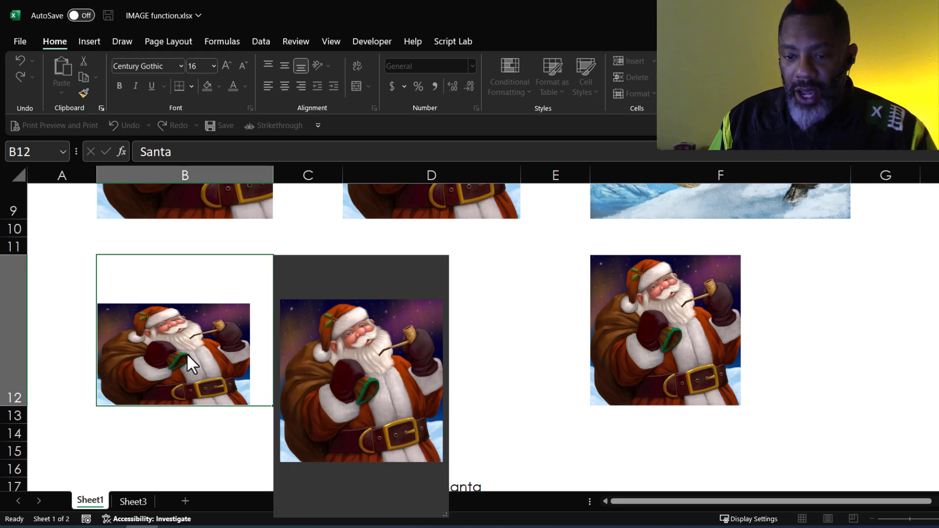
left_click(77, 368)
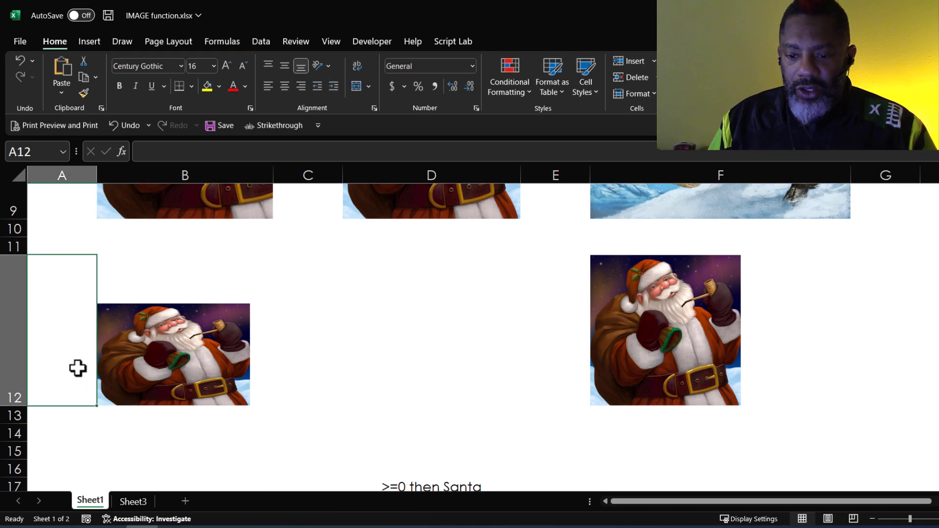
scroll(78, 368, "down", 1)
scroll(78, 367, "down", 1)
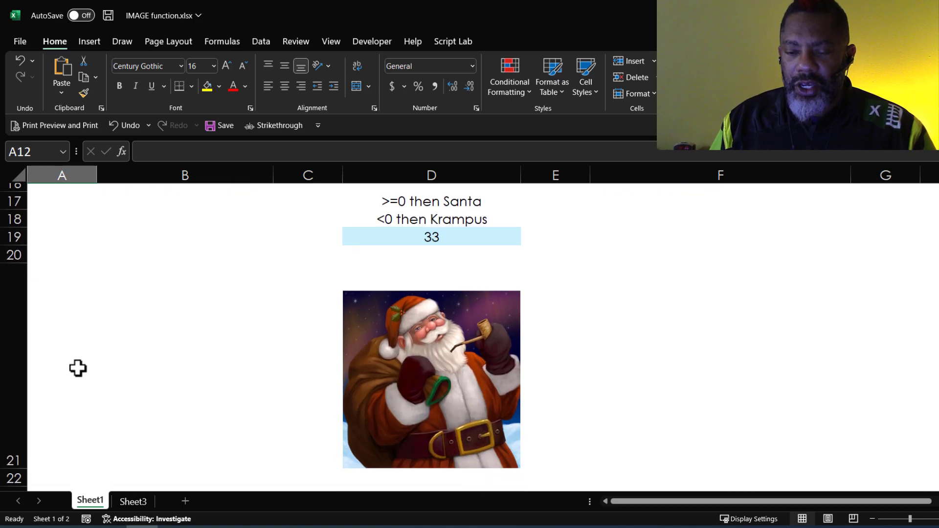
left_click(374, 312)
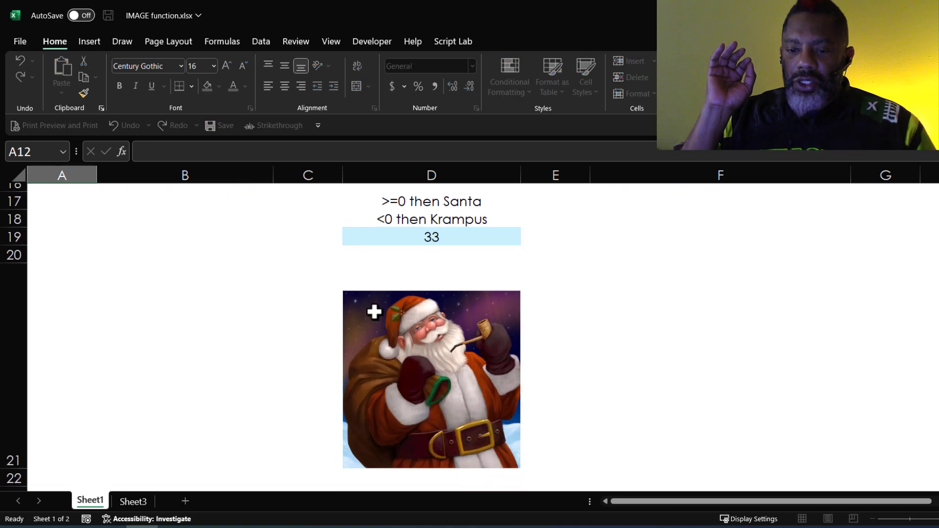
left_click(417, 317)
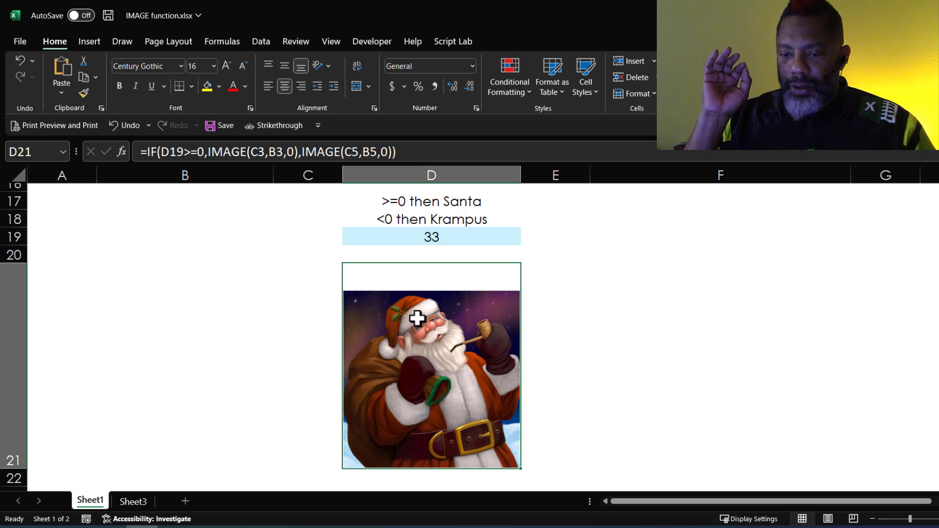
mouse_move(392, 324)
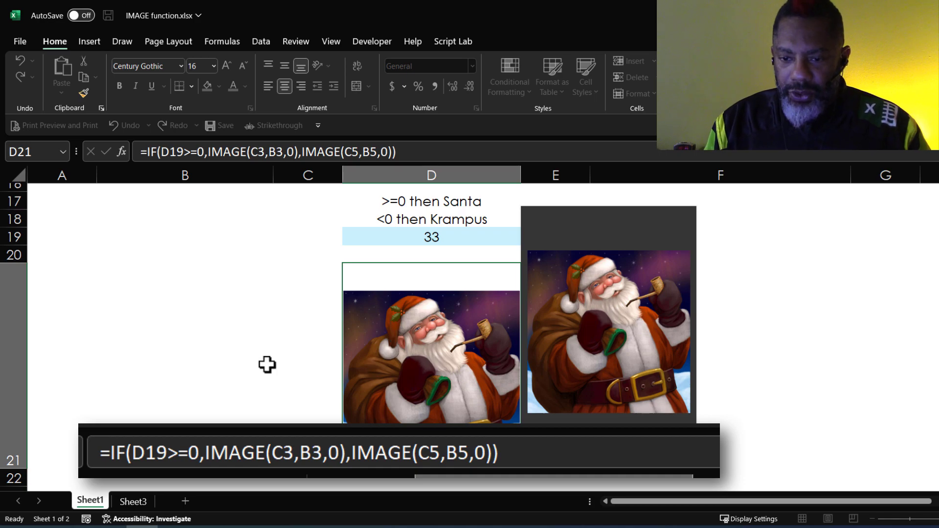
Step: Set the test value in D19 to -5 to switch the conditional picture to Krampus
left_click(277, 306)
left_click(403, 239)
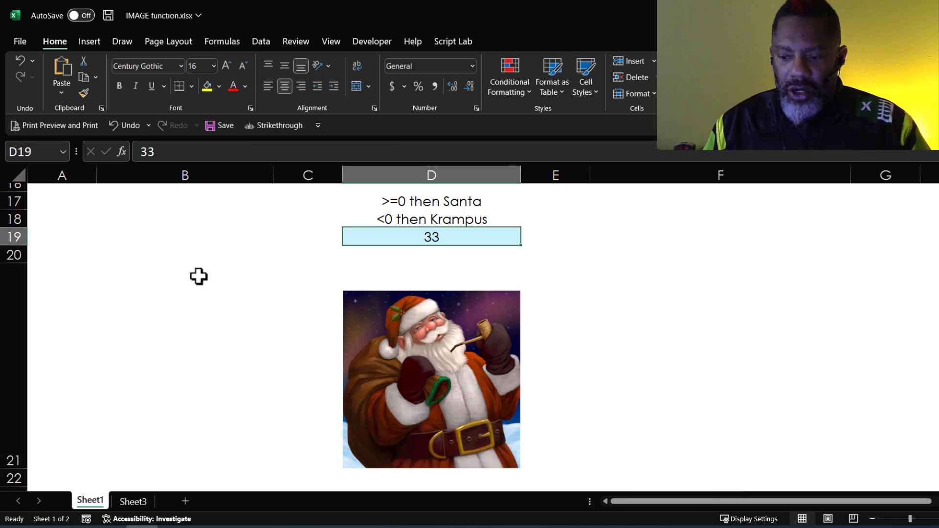
type("-5")
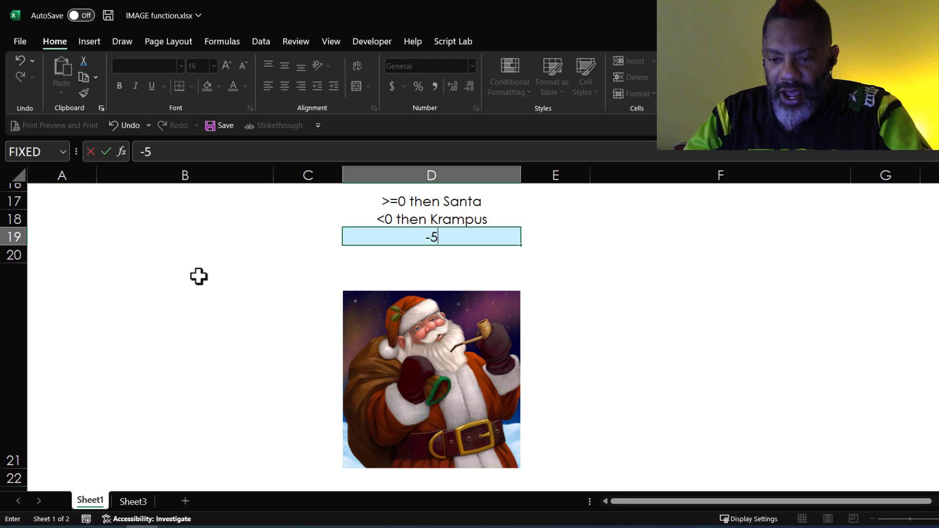
key("Return")
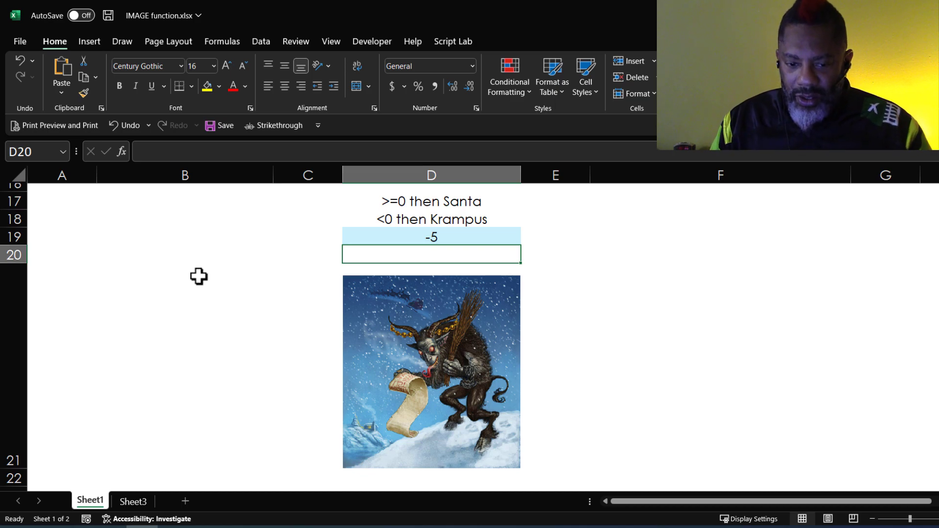
Step: Open Sheet3 and look over the 1st, 2nd and 3rd place pictures
left_click(133, 501)
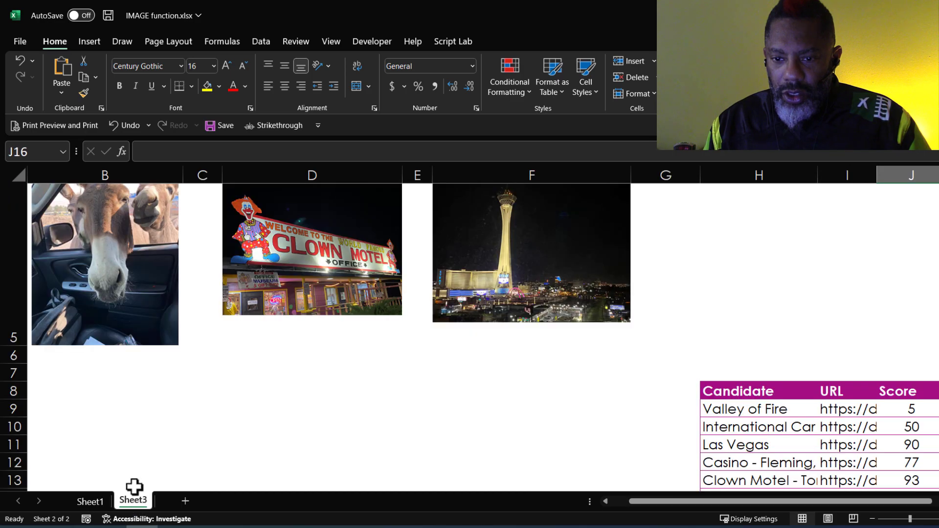
scroll(185, 423, "up", 2)
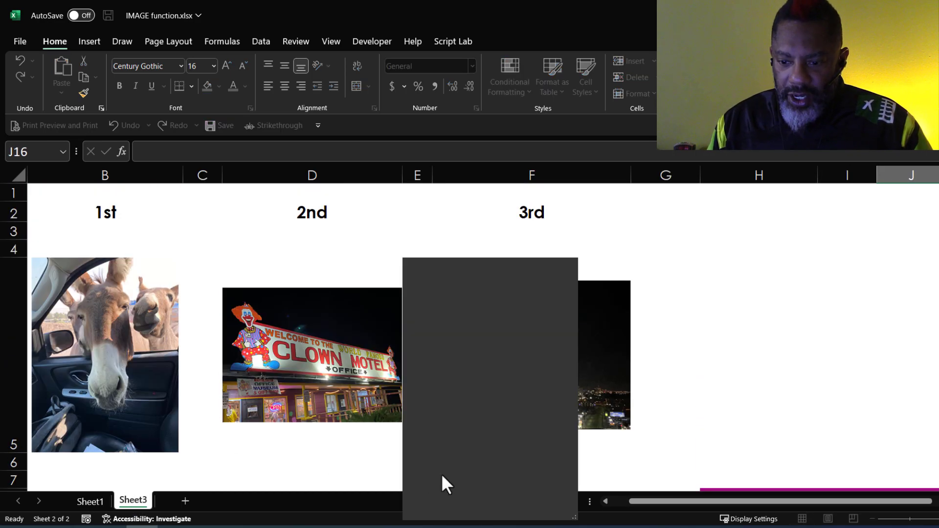
left_click_drag(649, 501, 591, 503)
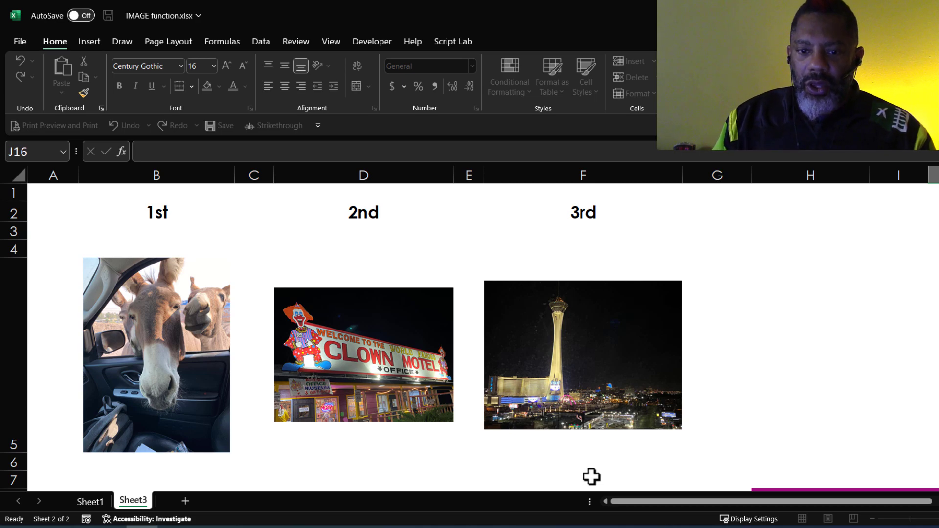
Step: Widen column H of the score table so the Candidate names are easier to read, and look through them
scroll(618, 469, "down", 3)
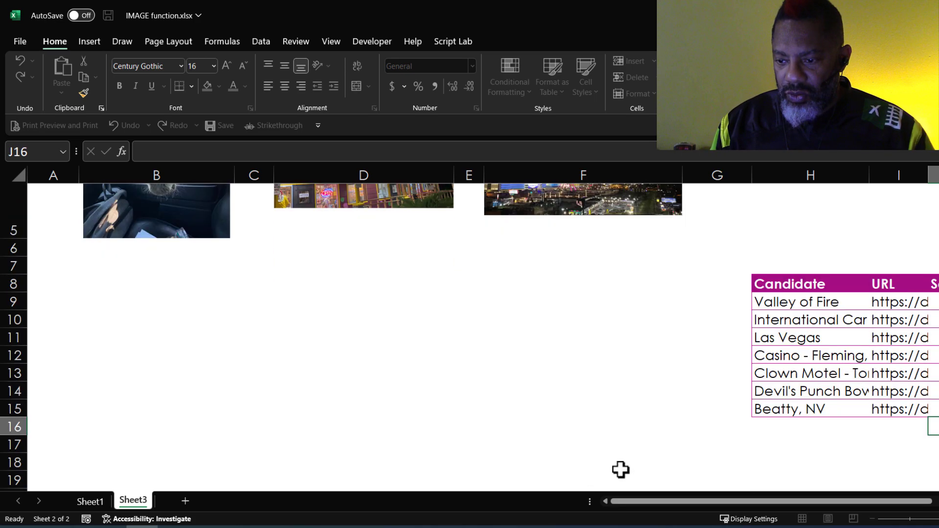
left_click_drag(631, 503, 700, 502)
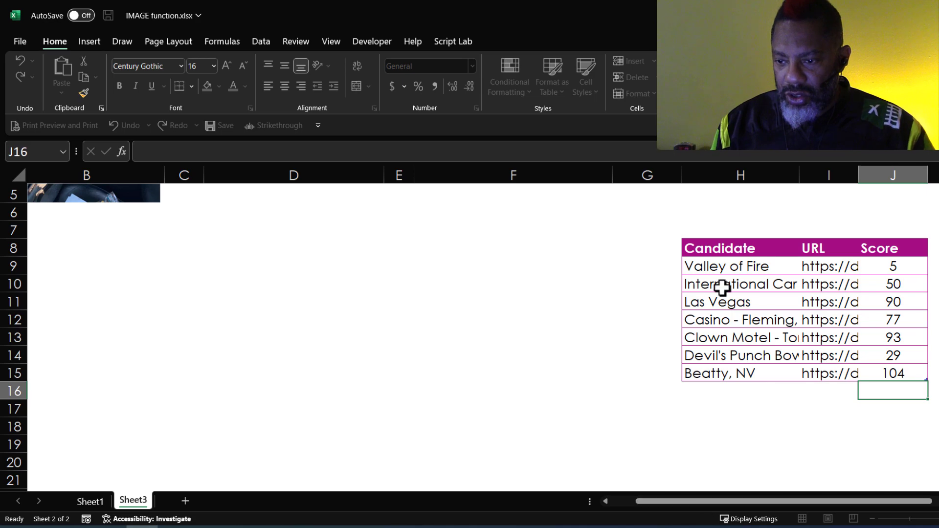
left_click_drag(800, 174, 862, 173)
left_click_drag(724, 266, 741, 375)
left_click(716, 413)
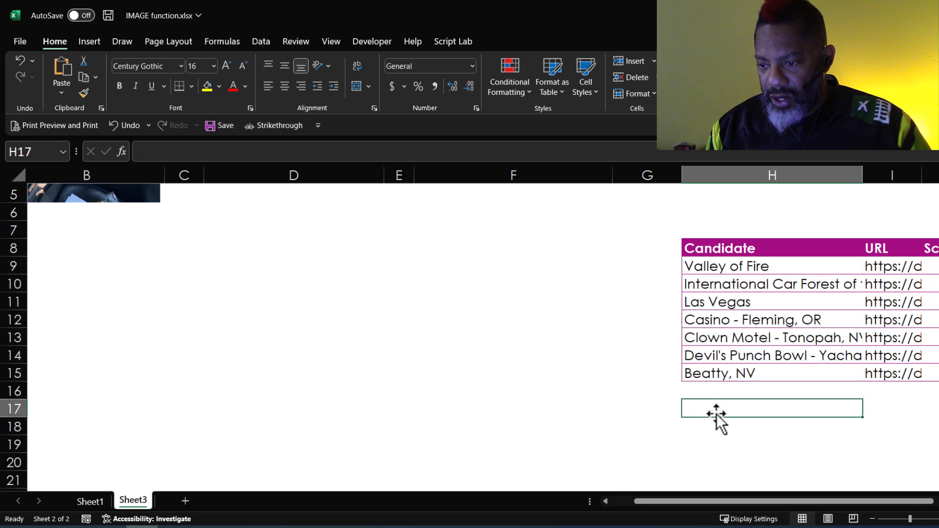
Step: Widen the URL column of the score table and inspect the full image link for the International Car Forest row
left_click_drag(779, 500, 801, 503)
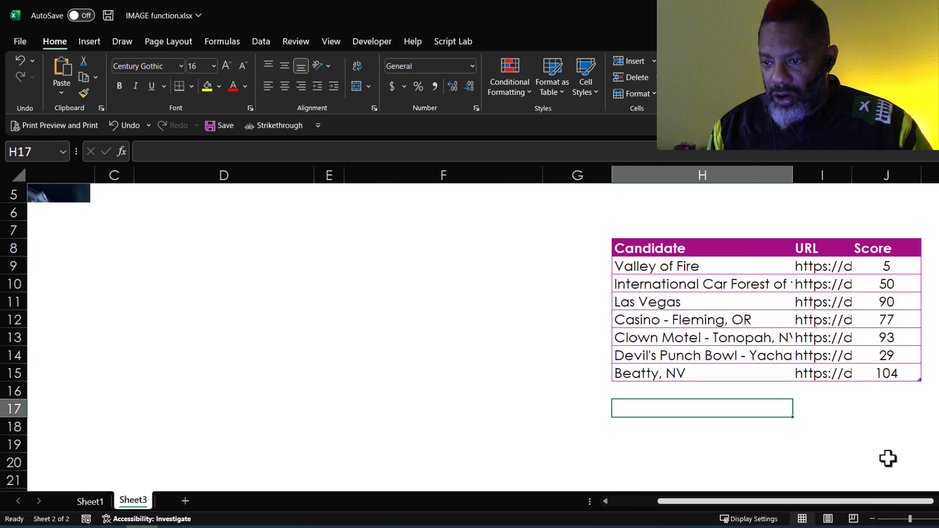
left_click_drag(846, 175, 920, 174)
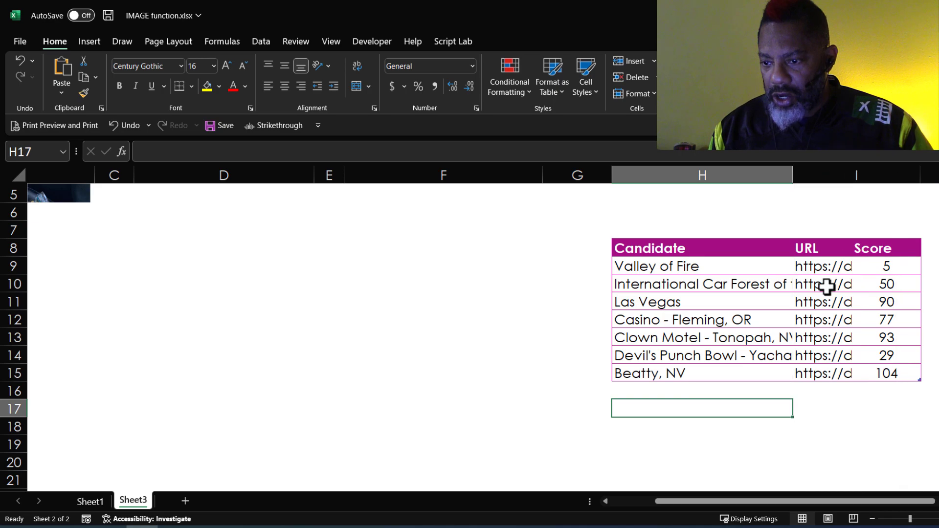
left_click(835, 283)
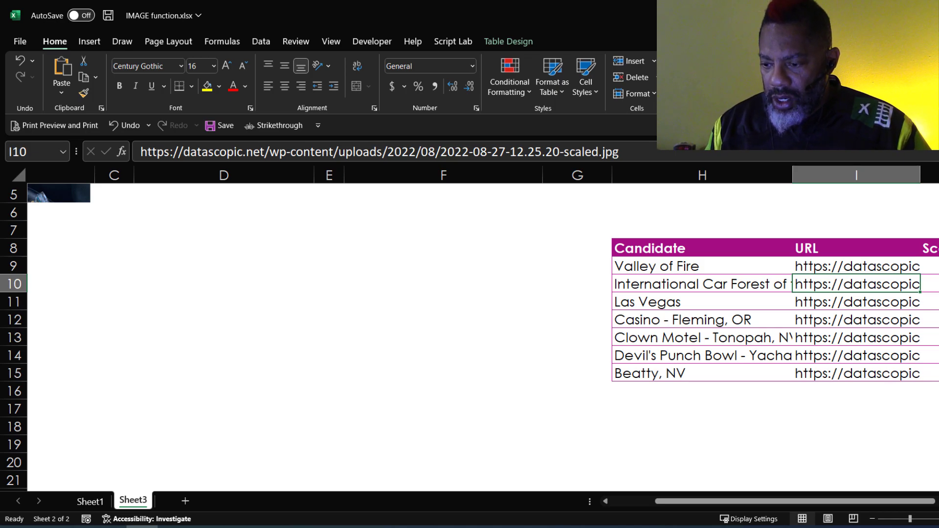
scroll(853, 455, "right", 3)
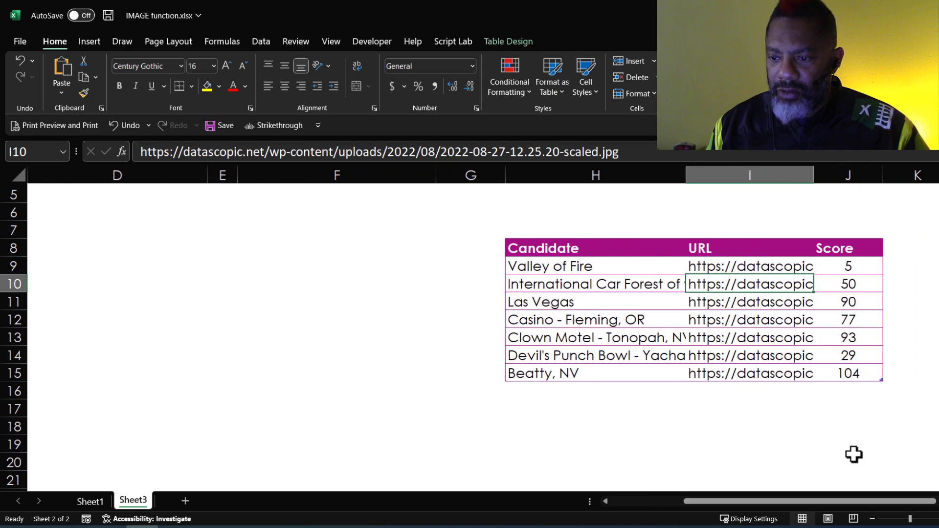
Step: Examine the IMAGE, XLOOKUP and LARGE formulas behind the 1st, 2nd and 3rd place pictures in B5, D5 and F5
left_click_drag(843, 500, 664, 503)
scroll(453, 421, "up", 1)
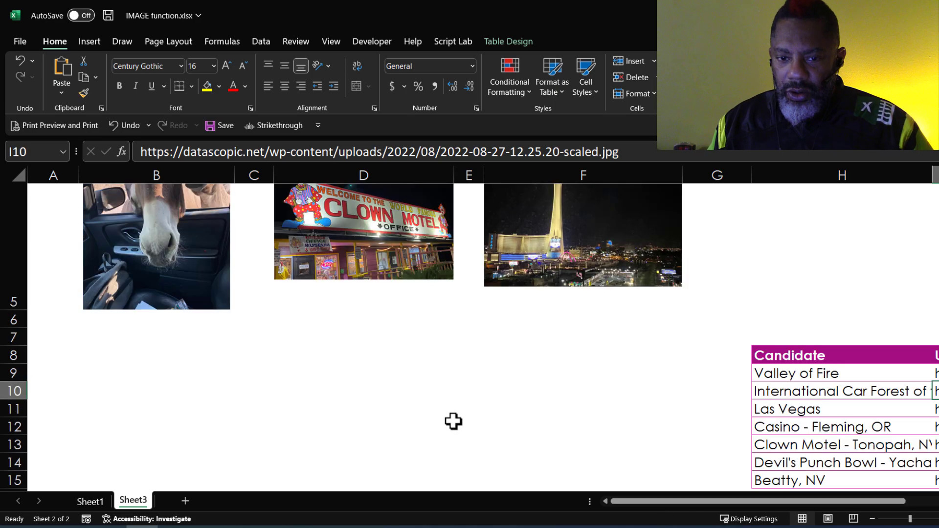
scroll(453, 422, "up", 2)
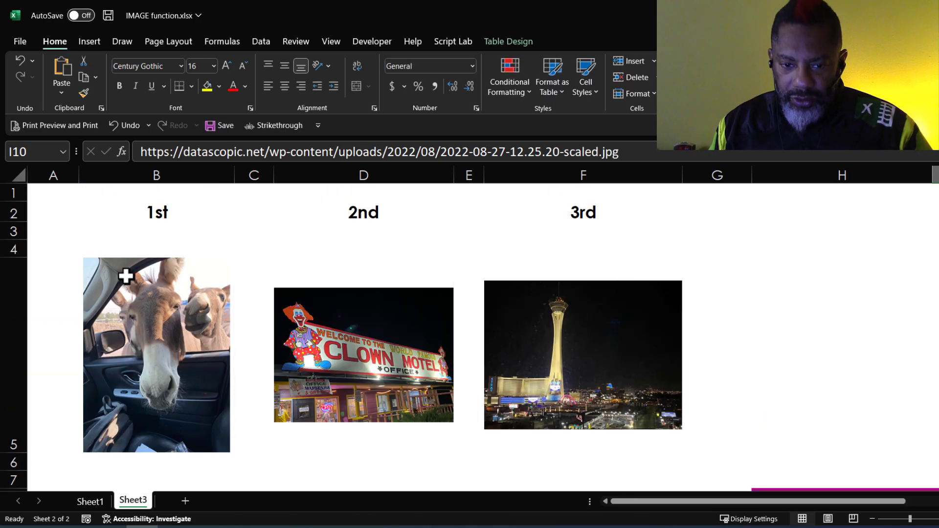
left_click(126, 276)
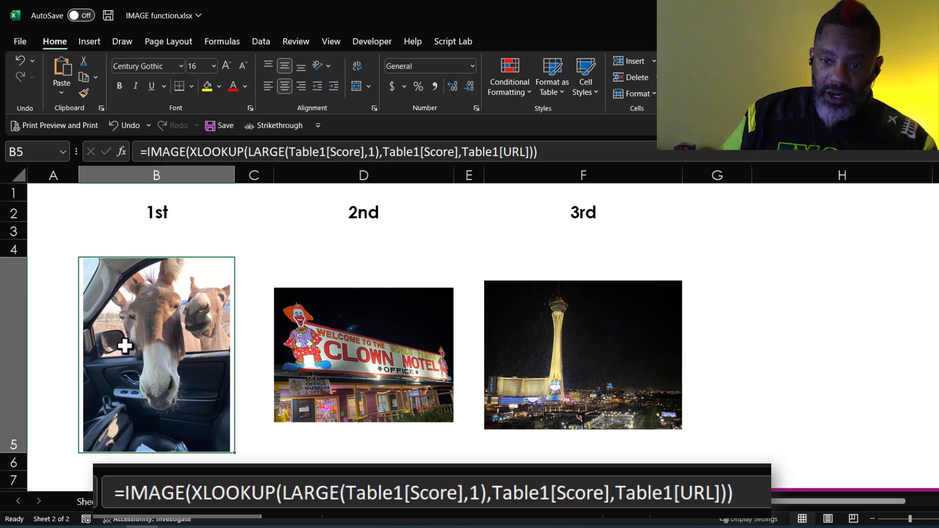
left_click(353, 369)
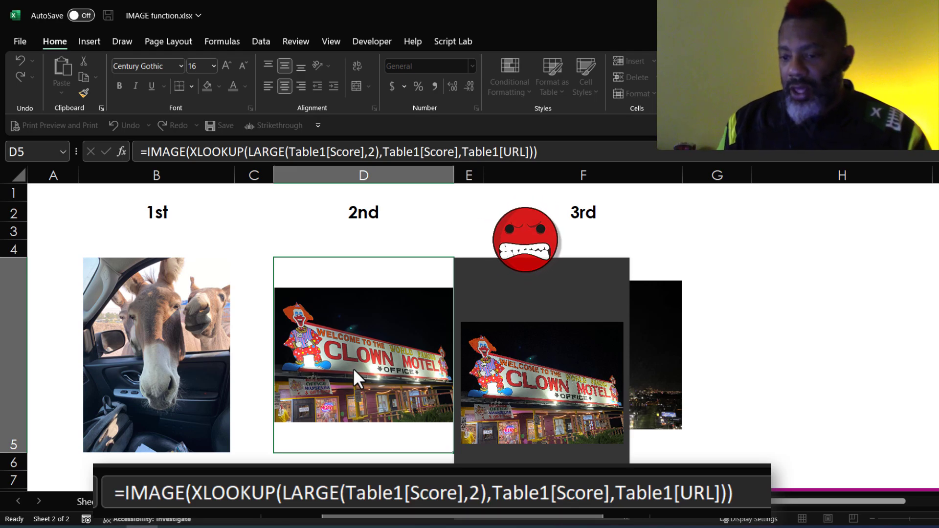
left_click(783, 372)
left_click(606, 322)
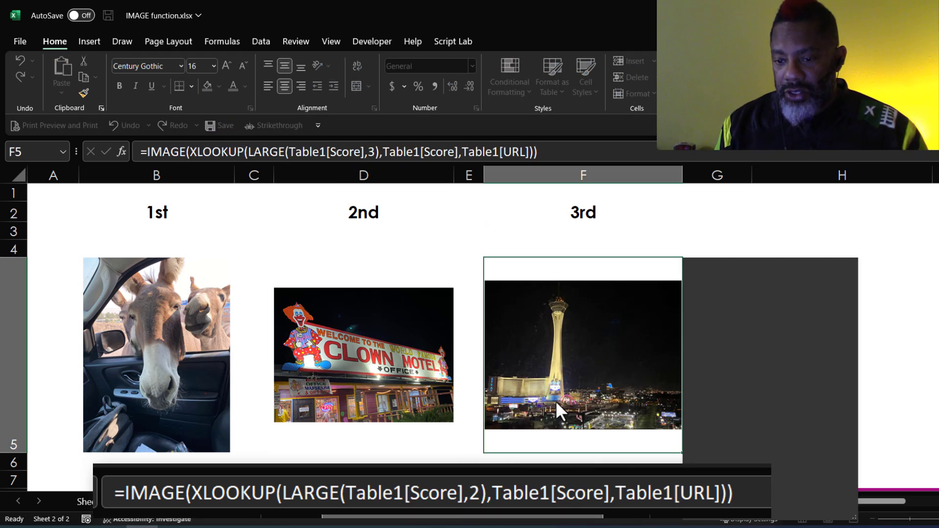
key("Escape")
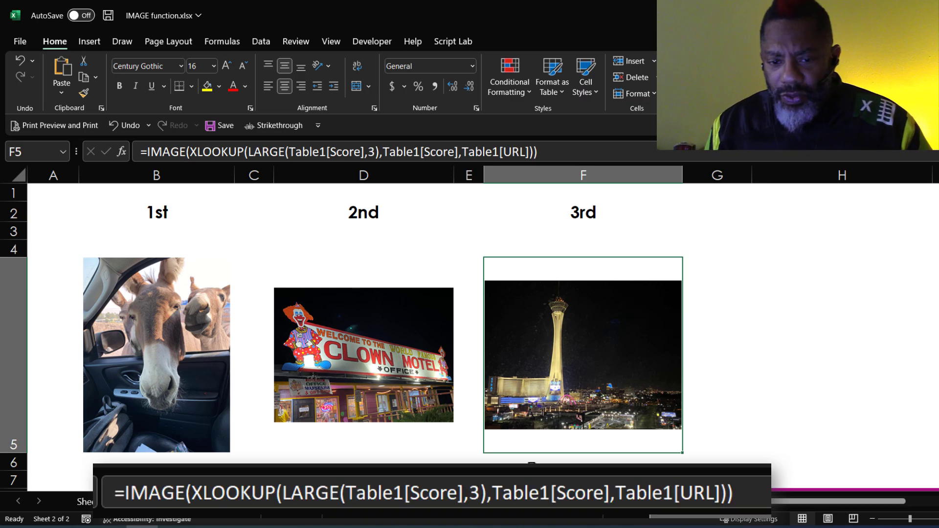
left_click(171, 374)
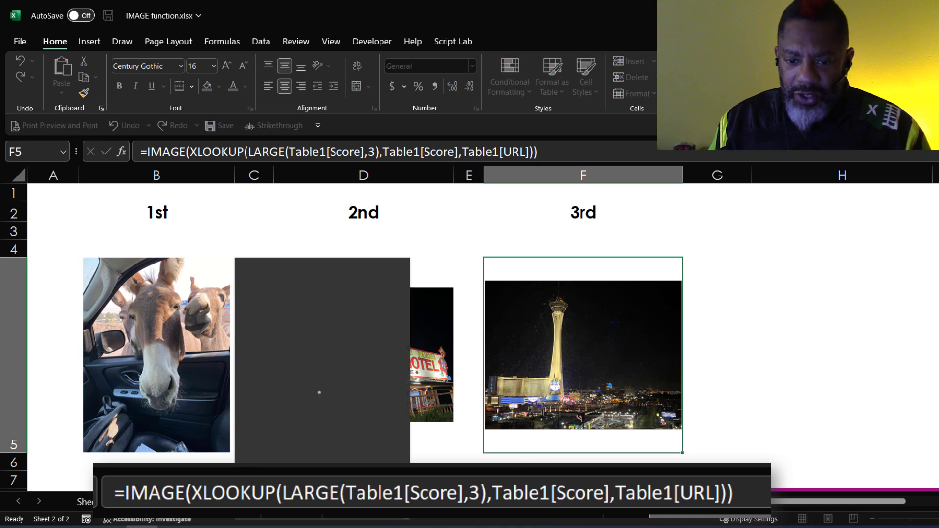
key("Escape")
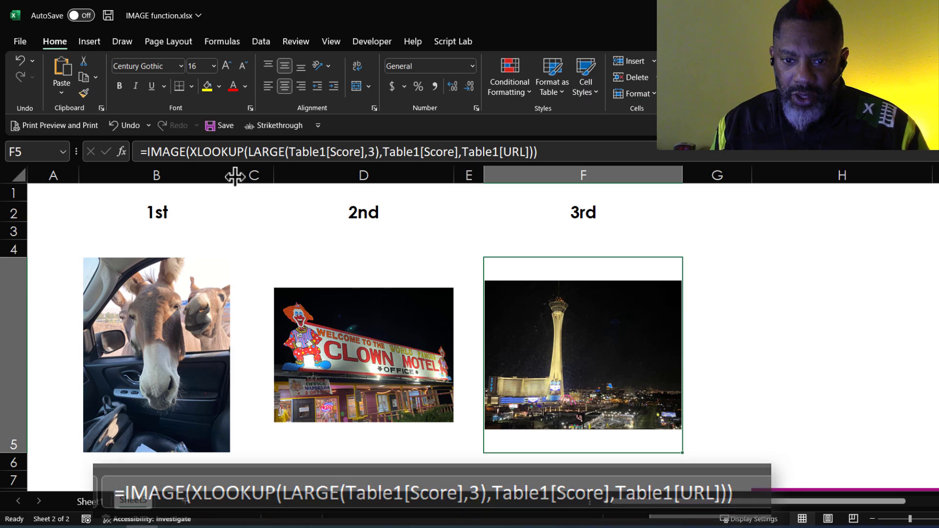
Step: Try autofitting column B to see how the 1st place picture responds, and undo the width change
double_click(234, 176)
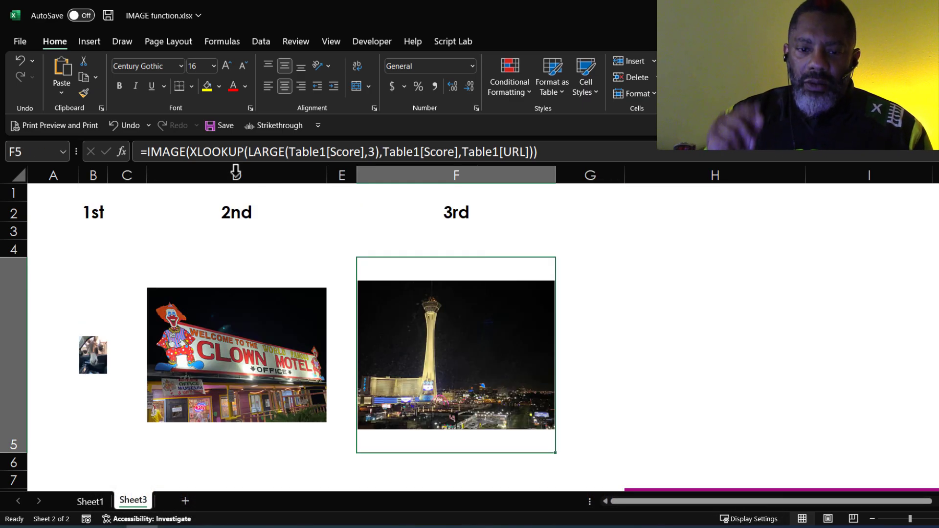
left_click(87, 212)
mouse_move(90, 263)
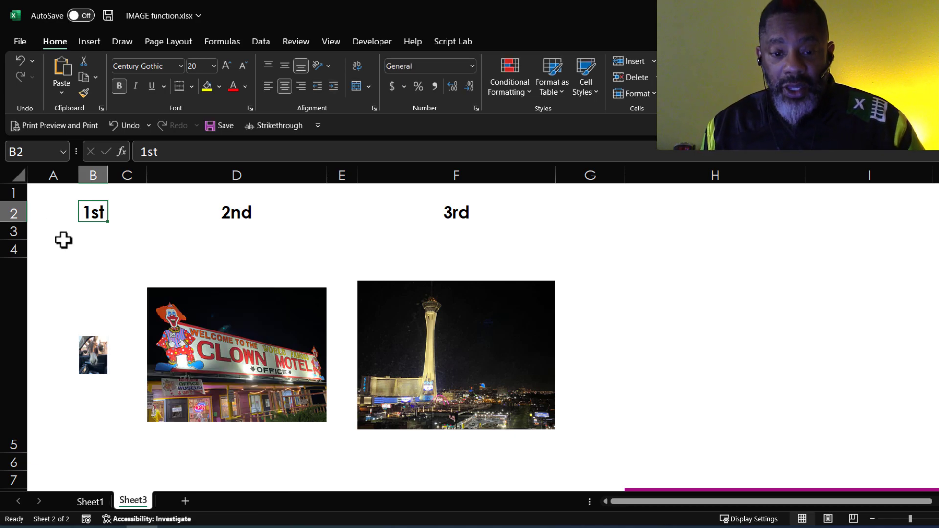
left_click(20, 61)
Step: Set the Devil's Punch Bowl score in J14 to 103 and check the ranked pictures in row 5
scroll(354, 450, "down", 3)
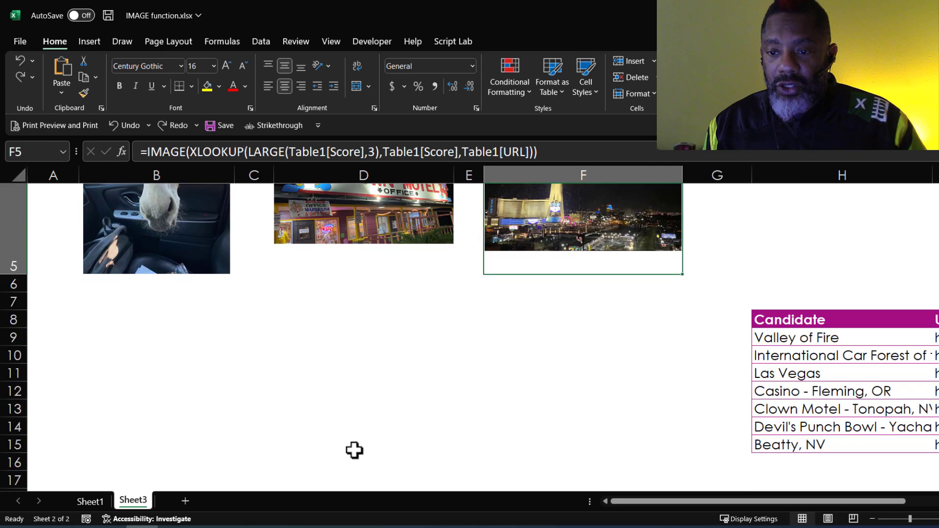
left_click_drag(705, 499, 765, 503)
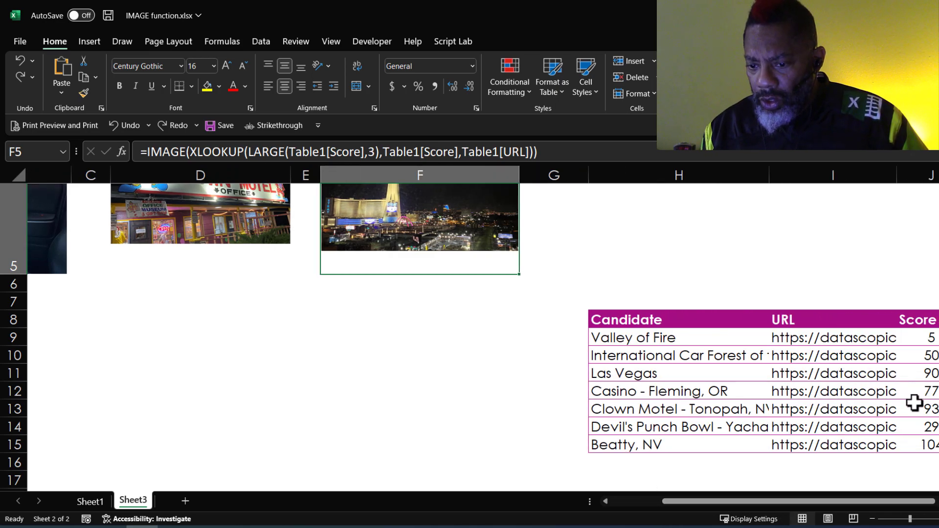
left_click(914, 427)
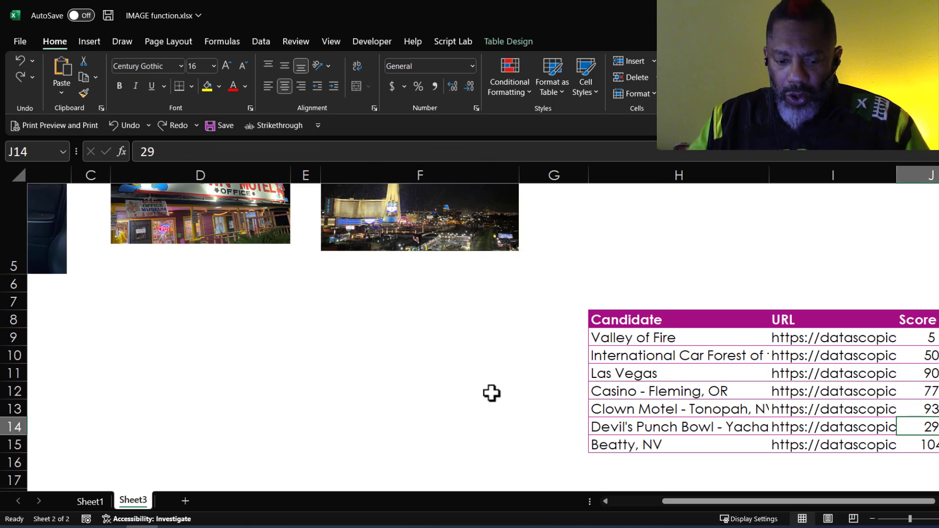
type("103")
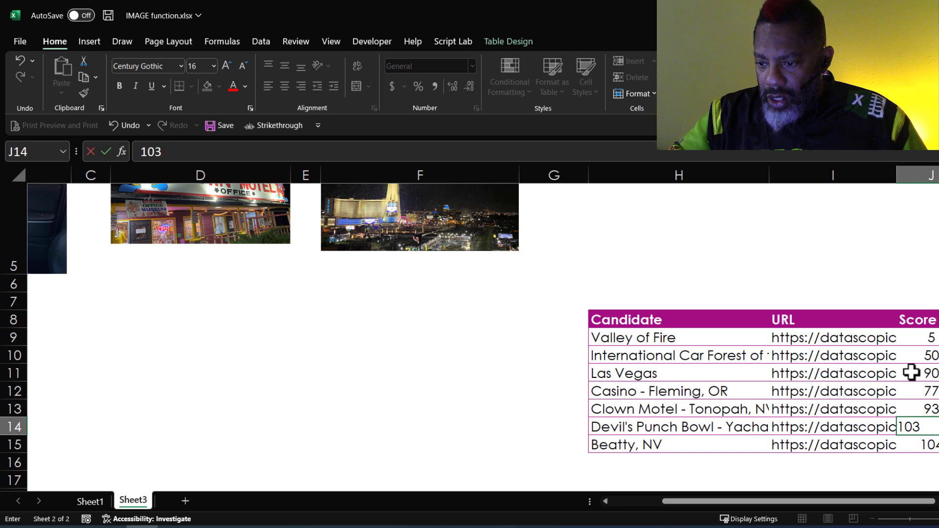
key("Return")
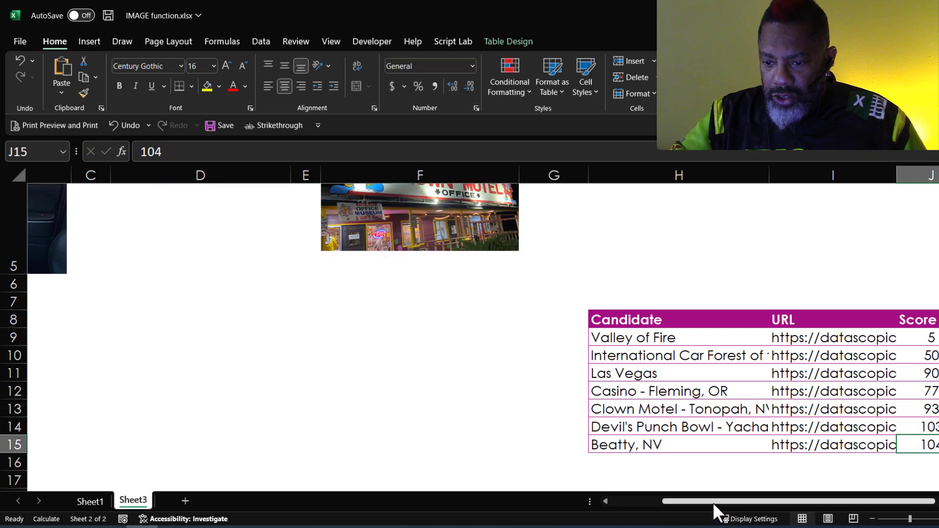
left_click_drag(712, 503, 570, 509)
scroll(636, 455, "up", 2)
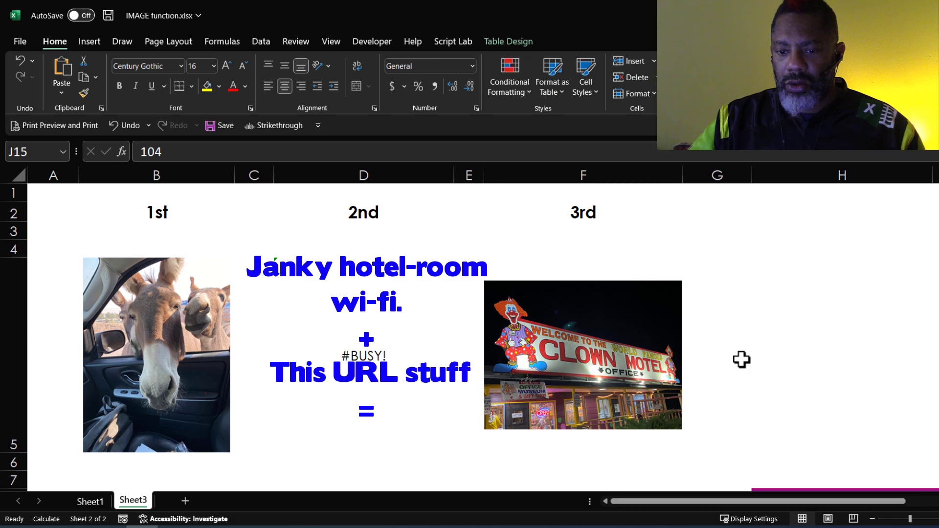
left_click(742, 360)
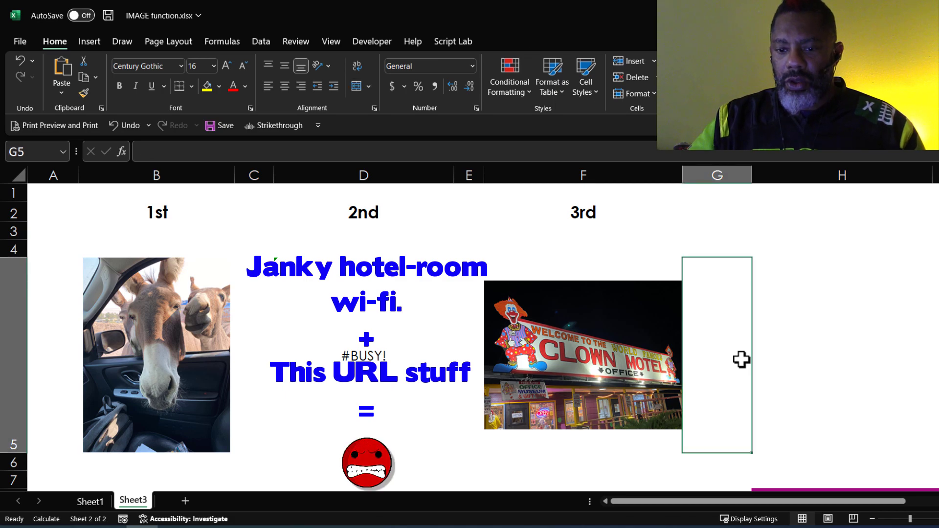